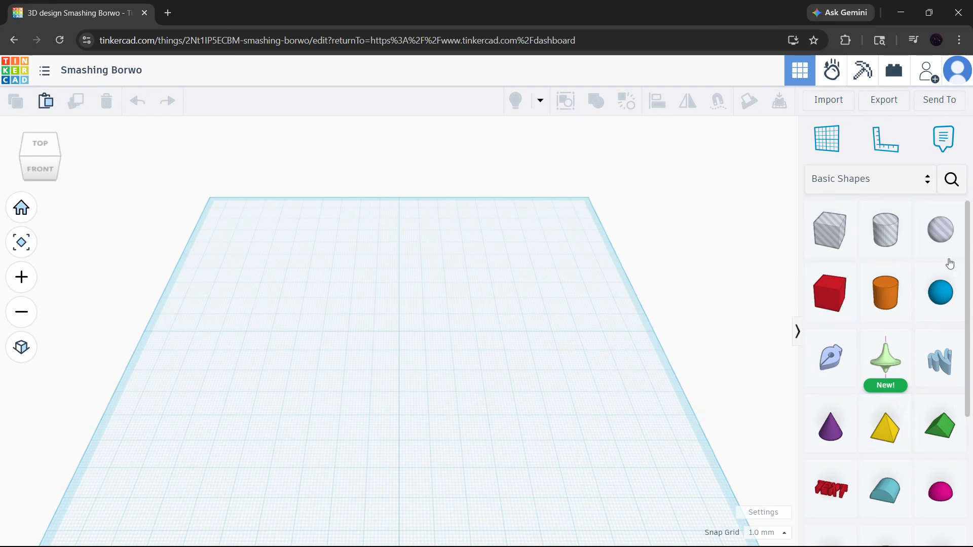
Open the Shape Generators collection and search the community shapes for "pipe".
scroll(909, 276, "down", 5)
scroll(908, 278, "up", 5)
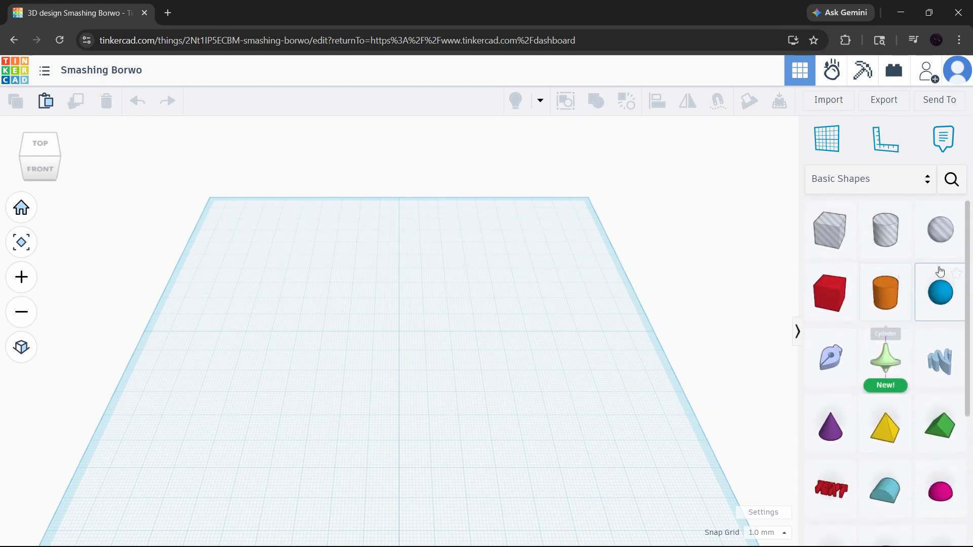
left_click(904, 180)
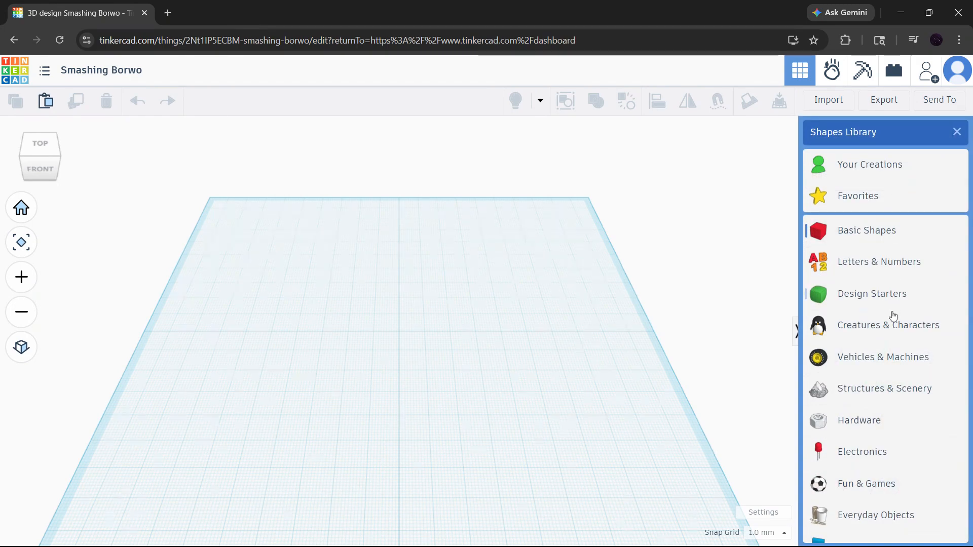
scroll(892, 315, "down", 2)
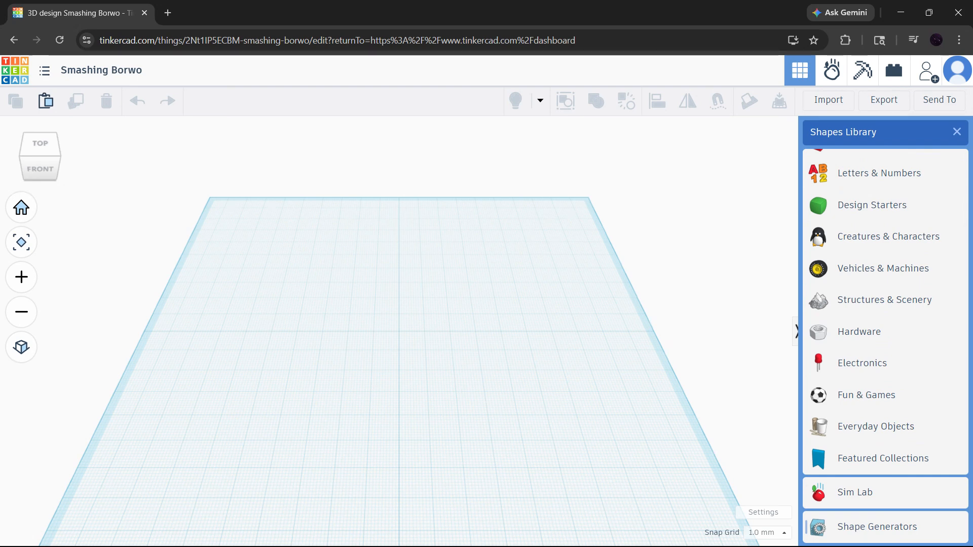
left_click(877, 526)
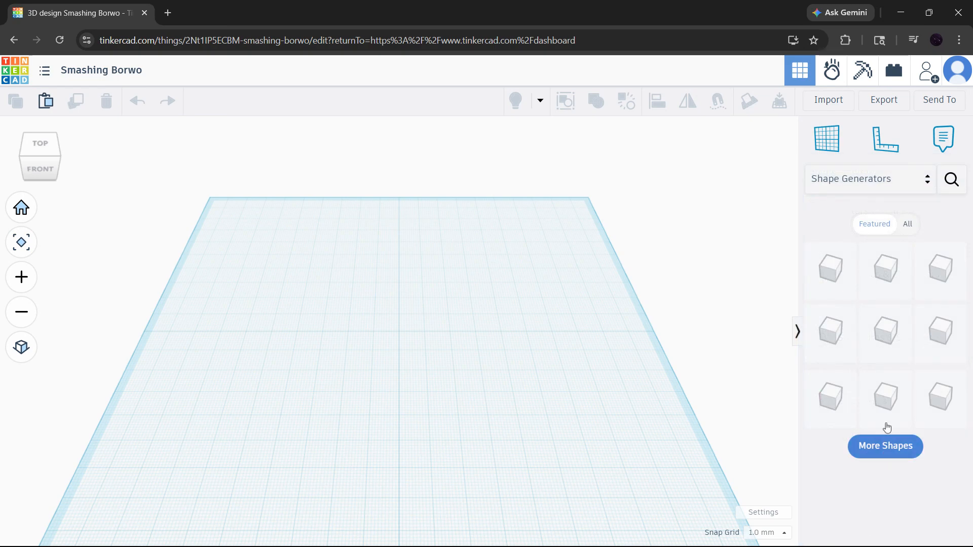
left_click(951, 188)
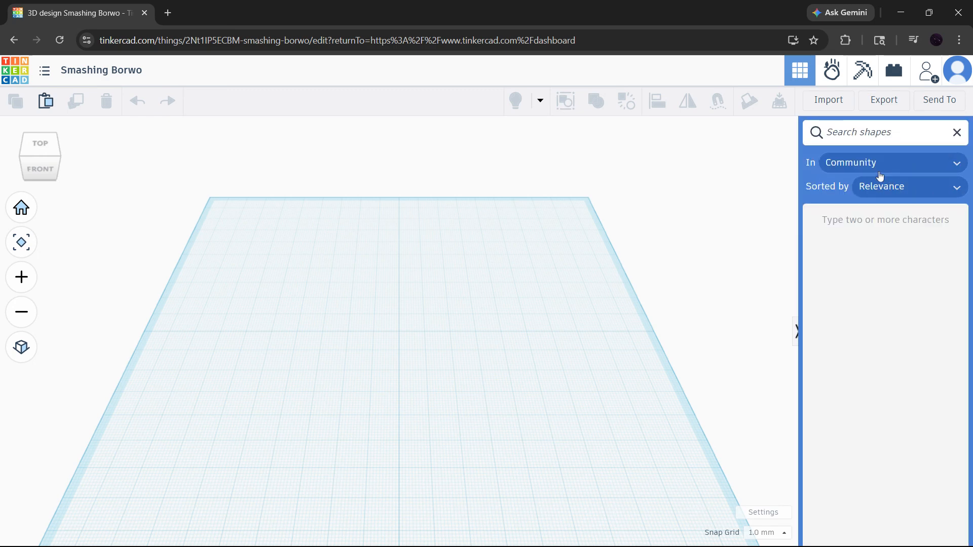
type("pipe")
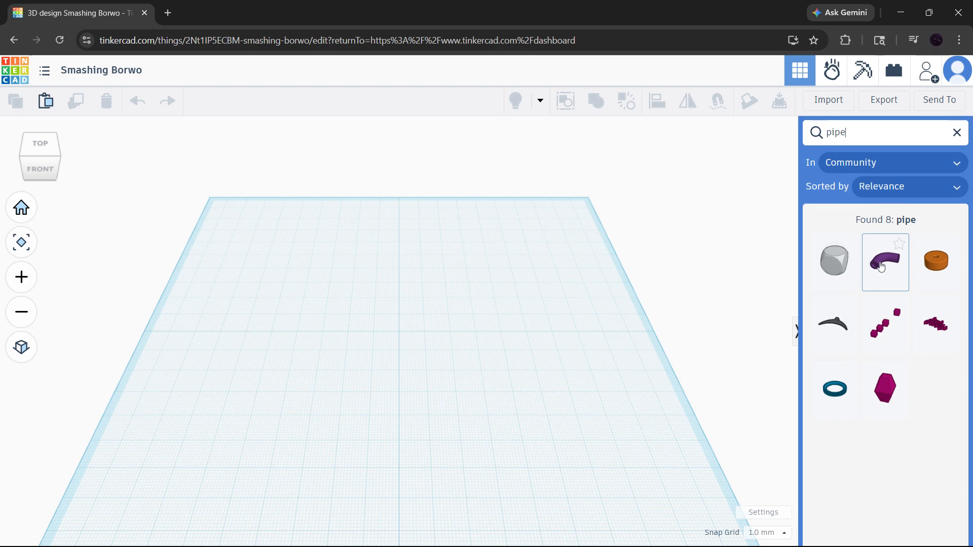
Place the Bent Pipe shape near the middle of the workplane and keep it selected.
left_click(881, 267)
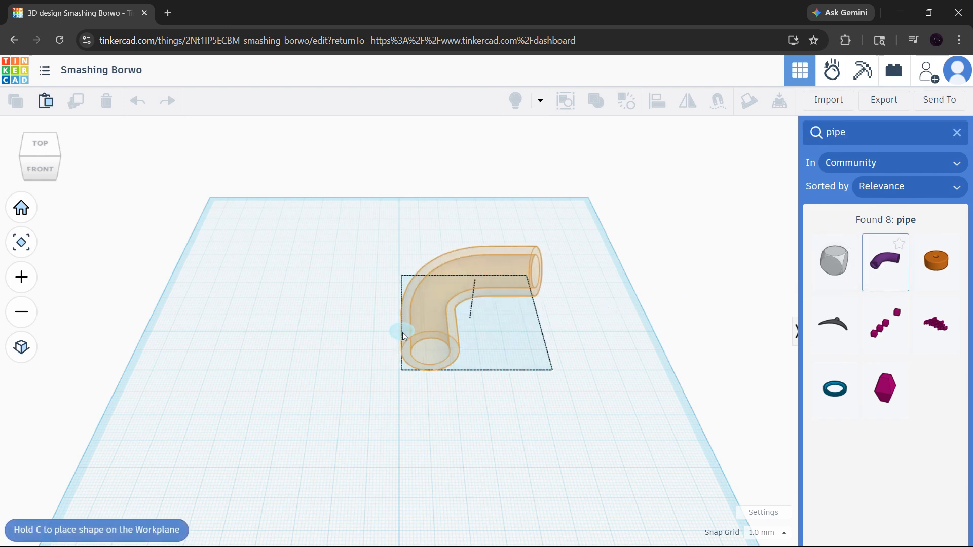
left_click(333, 359)
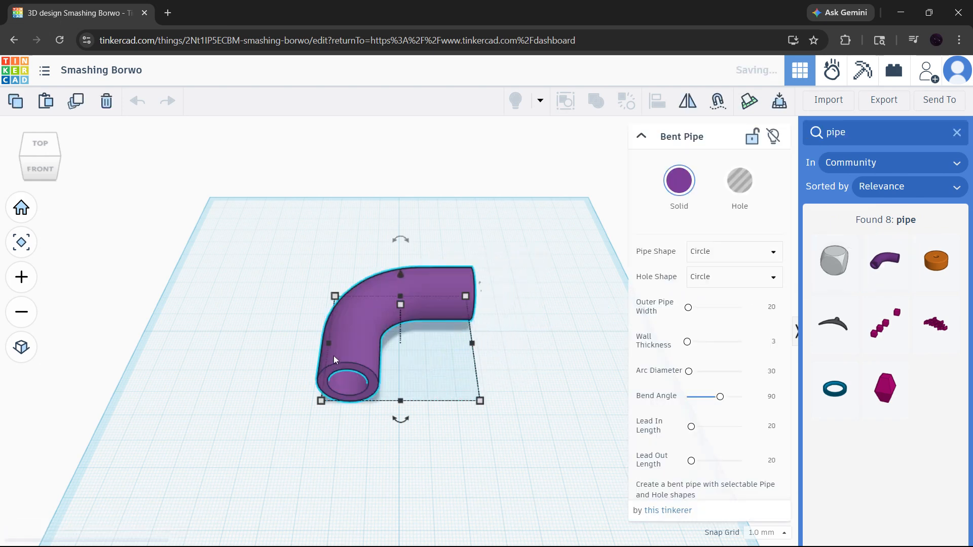
left_click(524, 335)
left_click(381, 308)
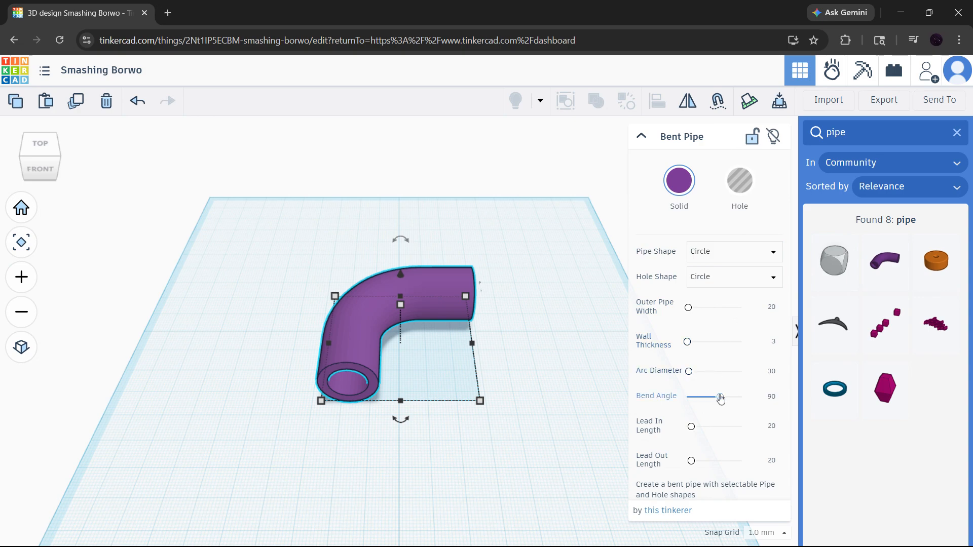
Try different bend angles on the bent pipe, ending with a Bend Angle of 120.
mouse_move(720, 397)
left_mouse_down()
mouse_move(740, 398)
mouse_move(714, 404)
left_mouse_up()
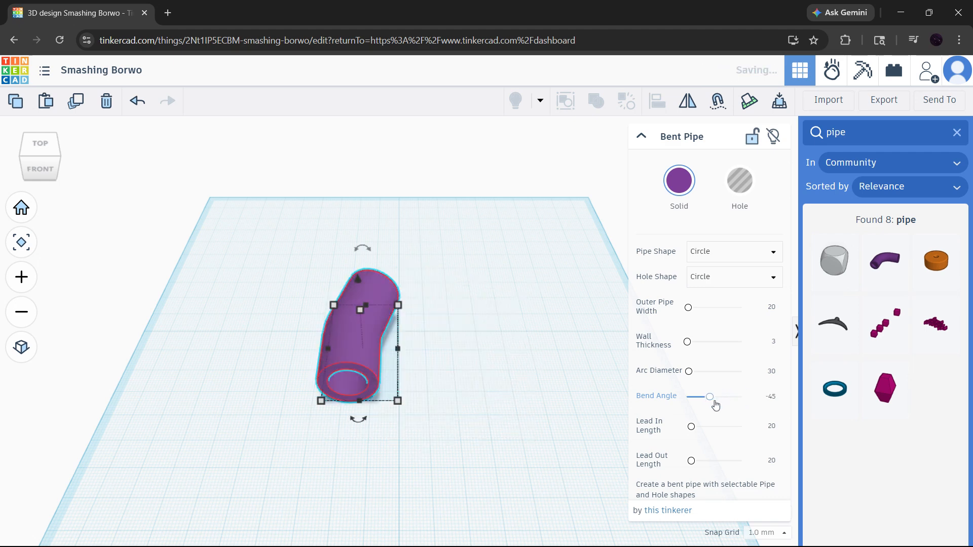
left_click(718, 399)
left_click(772, 398)
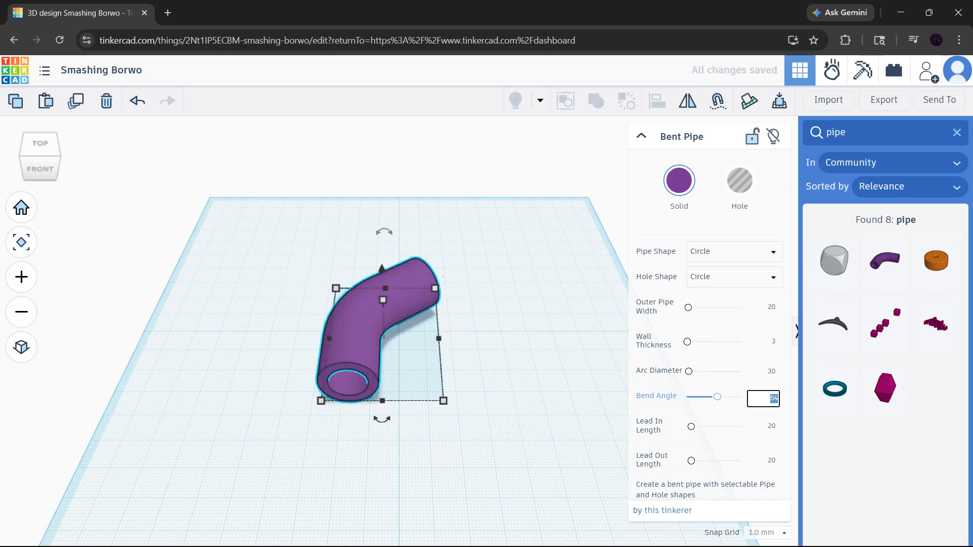
type("90")
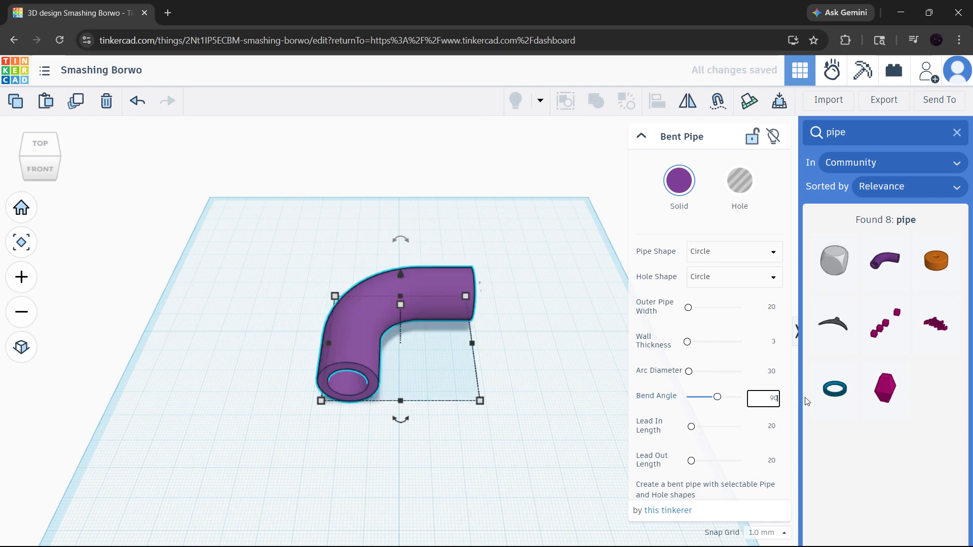
key("BackSpace")
key("BackSpace")
type("12")
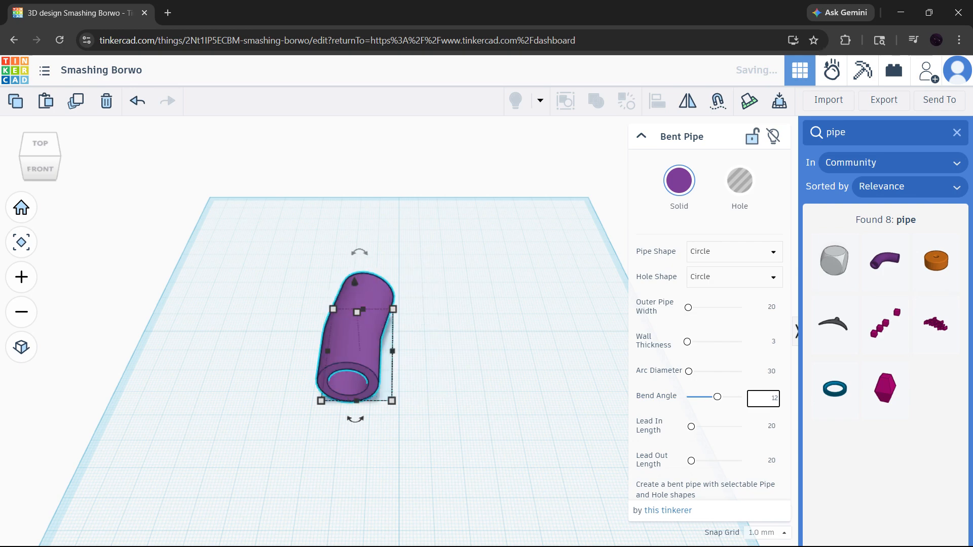
type("0")
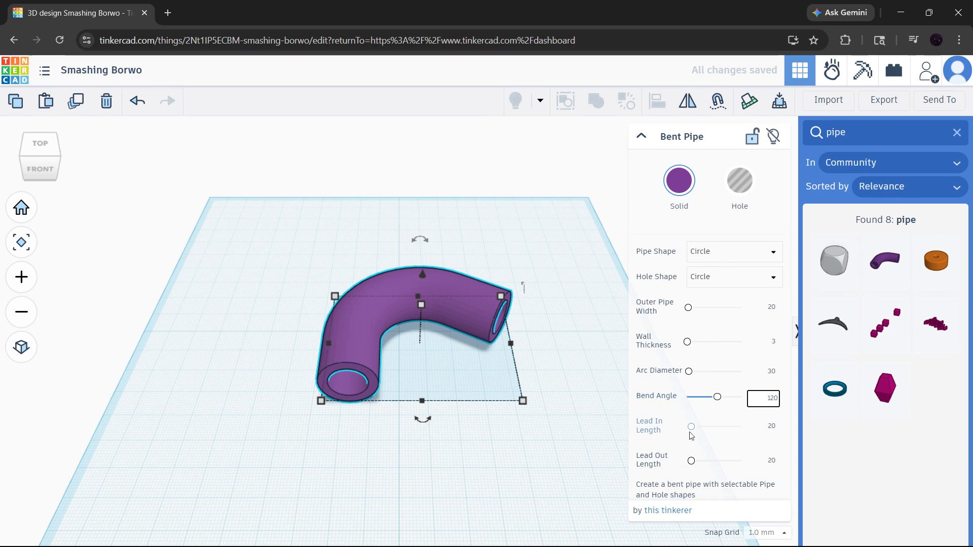
Experiment with the pipe's proportions, ending with a Wall Thickness of 0.1 and an Outer Pipe Width of 2.
left_click(692, 348)
left_click_drag(692, 349, 706, 348)
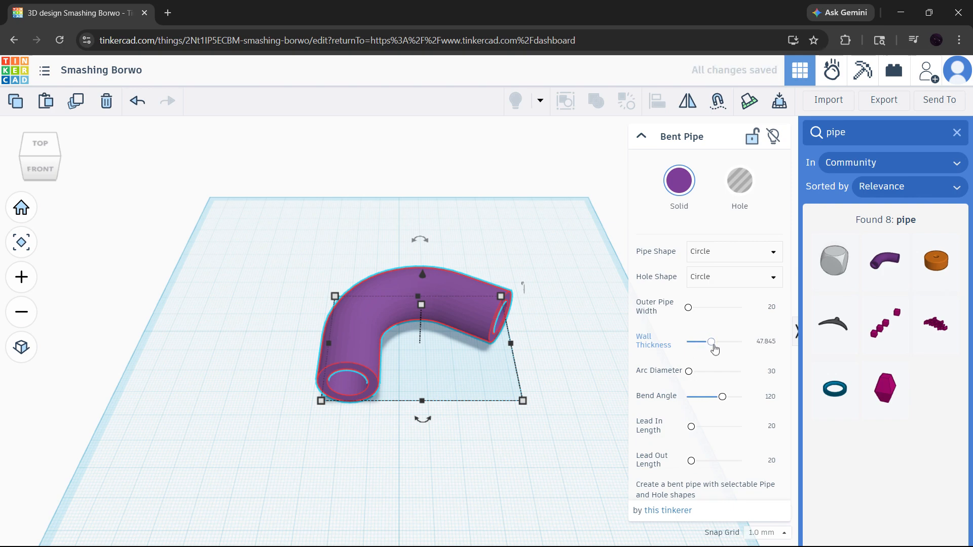
left_click(719, 308)
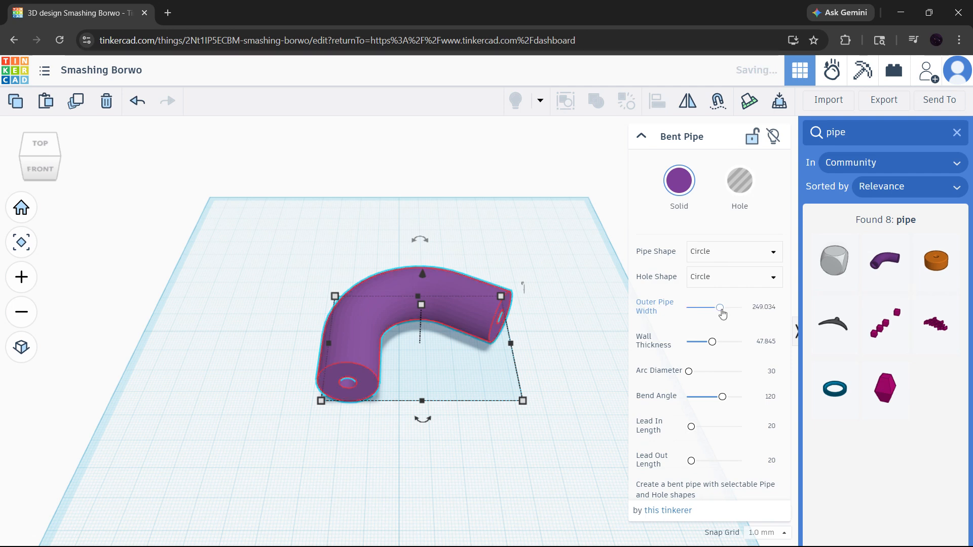
left_click_drag(722, 313, 738, 312)
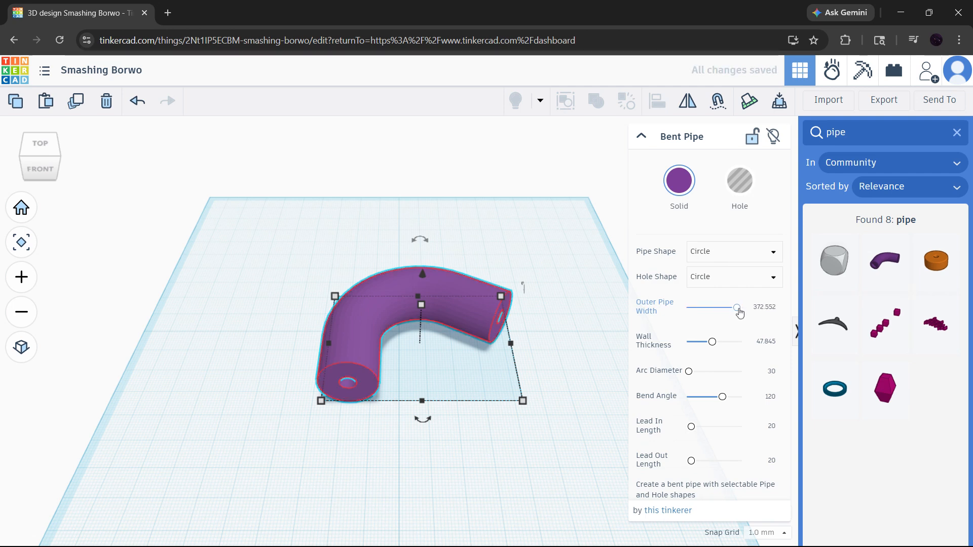
left_click_drag(712, 342, 686, 342)
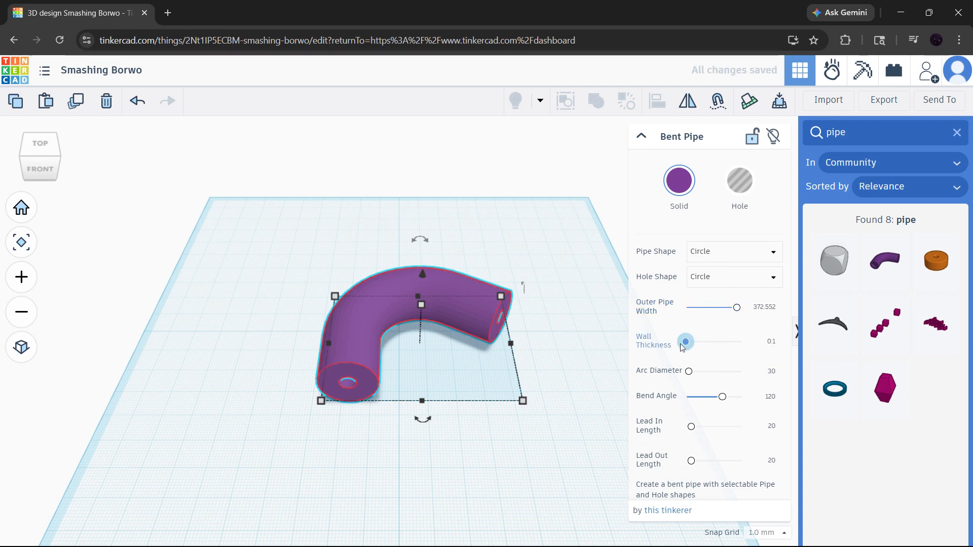
left_click(711, 308)
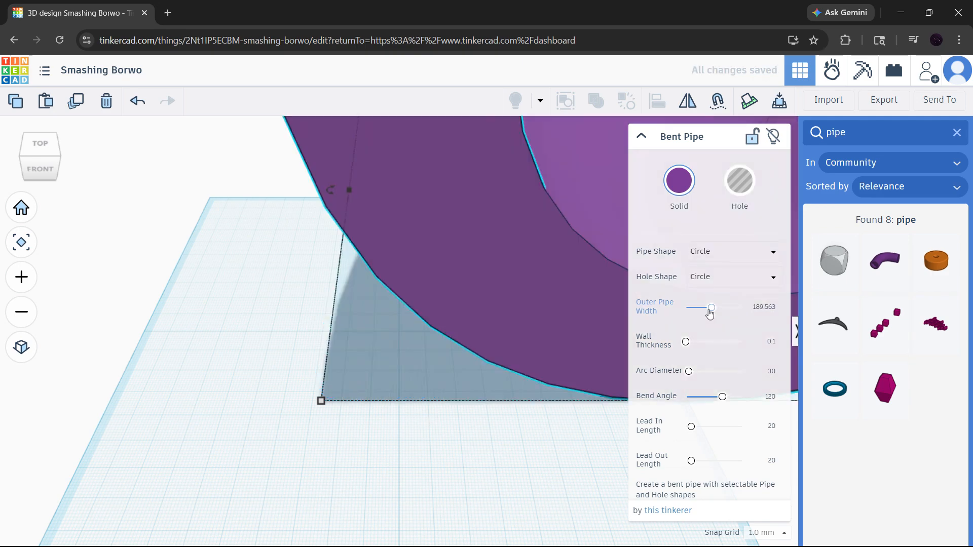
left_click_drag(710, 309, 686, 308)
Undo all the bent pipe changes, including its placement, until the workplane is empty.
scroll(528, 335, "down", 2)
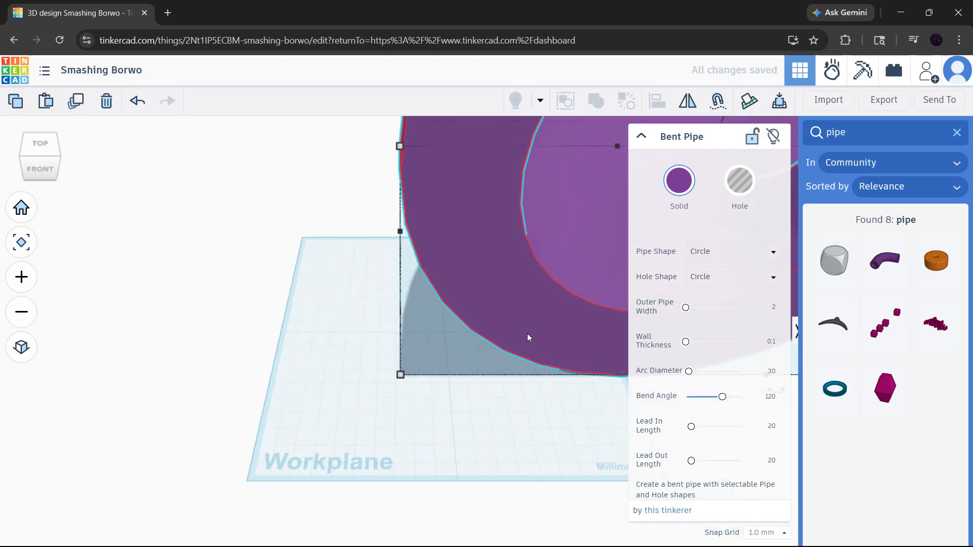
scroll(527, 335, "down", 2)
key("ctrl+z")
key("ctrl+z")
key("ctrl+z")
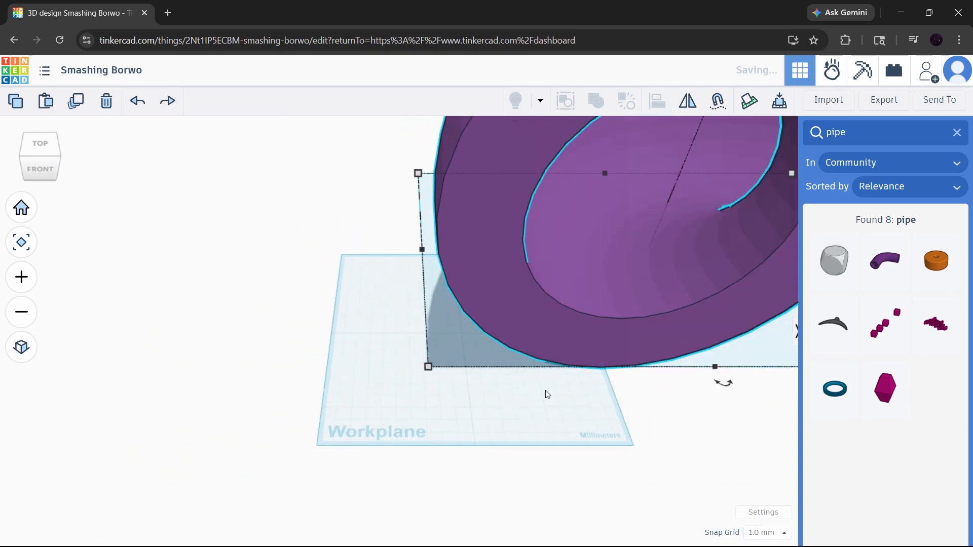
key("ctrl+z")
key("ctrl+z")
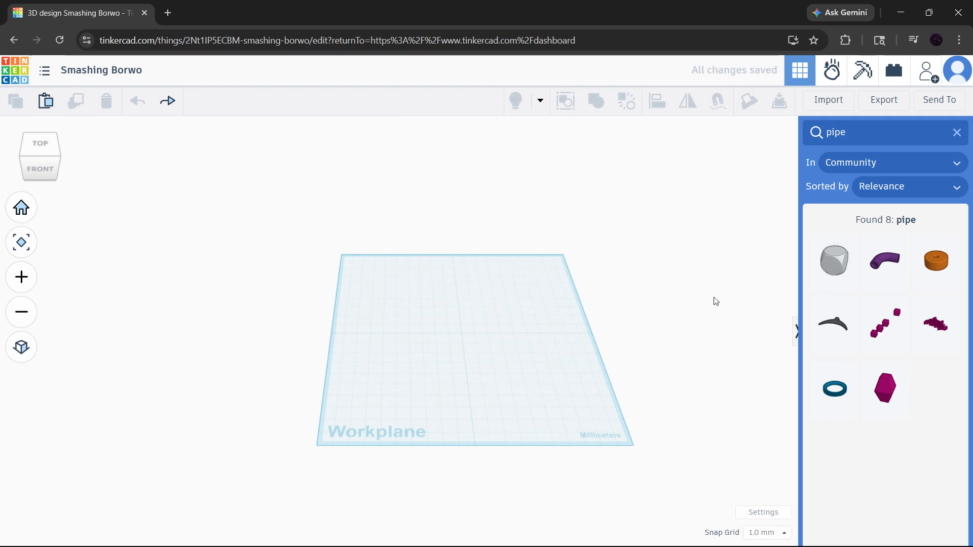
Search the community shapes for "scribbl" and place the Scribble shape on the workplane to start a drawing.
left_click(957, 133)
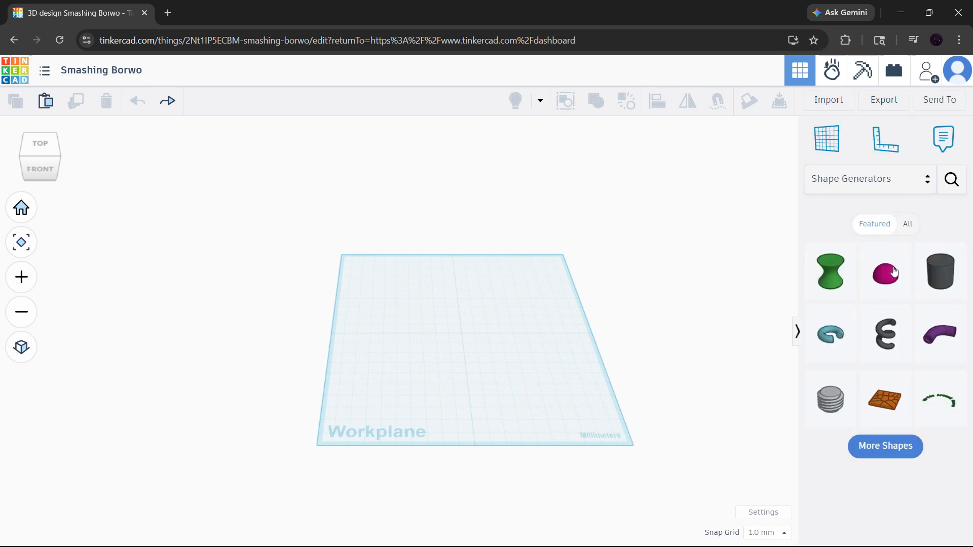
left_click(951, 179)
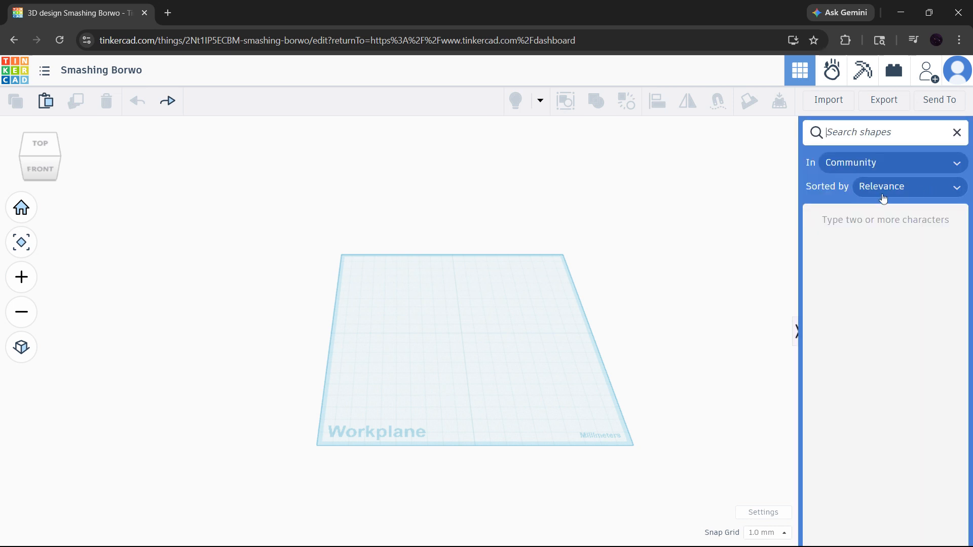
type("scri")
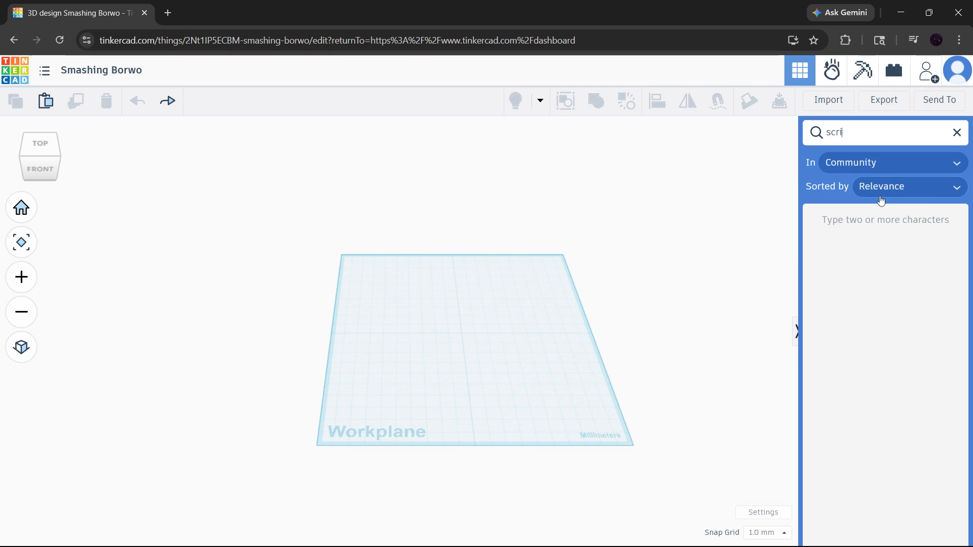
type("bbl")
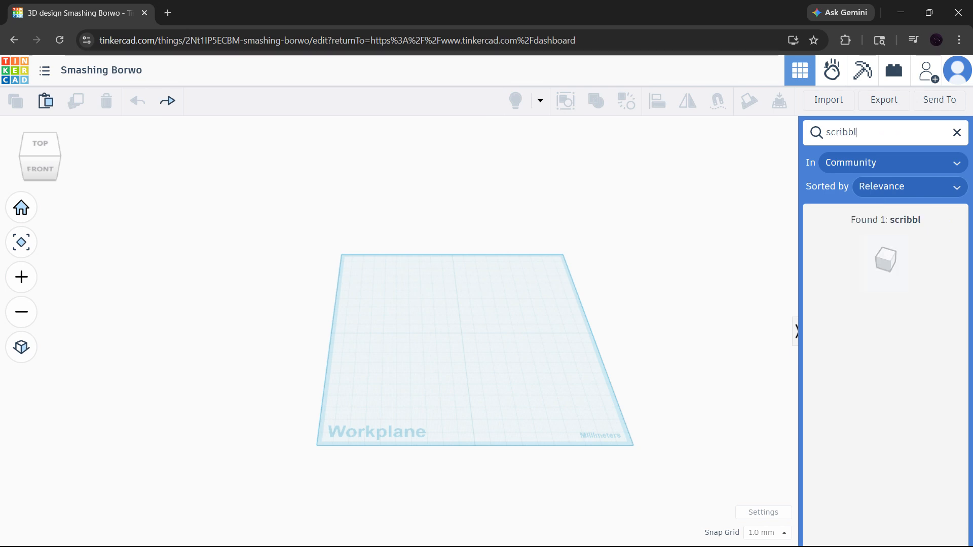
mouse_move(892, 283)
left_mouse_down()
mouse_move(746, 287)
mouse_move(482, 337)
mouse_move(462, 329)
left_mouse_up()
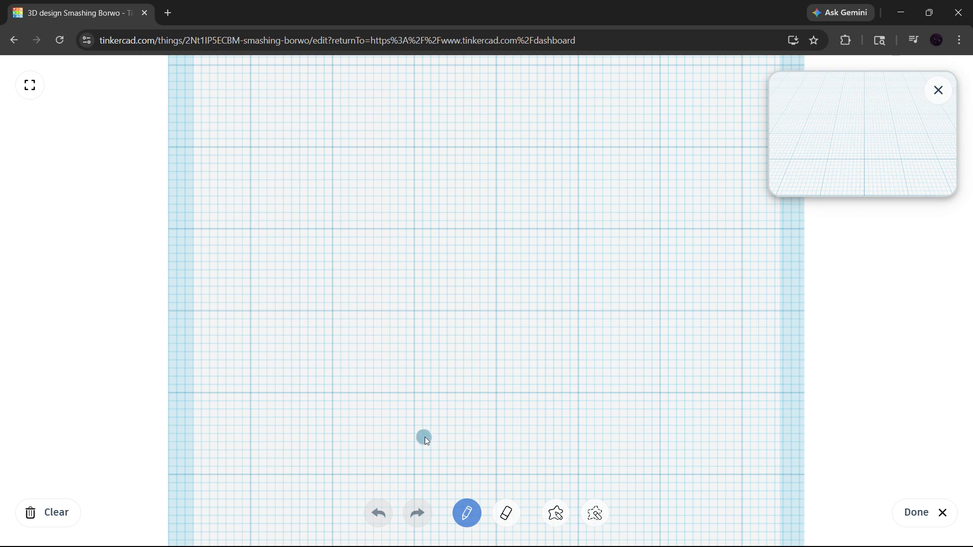
Draw one continuous winding, snake-like line with an S-curve and a deep U-bend, and finish the scribble.
mouse_move(426, 439)
left_mouse_down()
mouse_move(469, 437)
mouse_move(513, 326)
left_mouse_up()
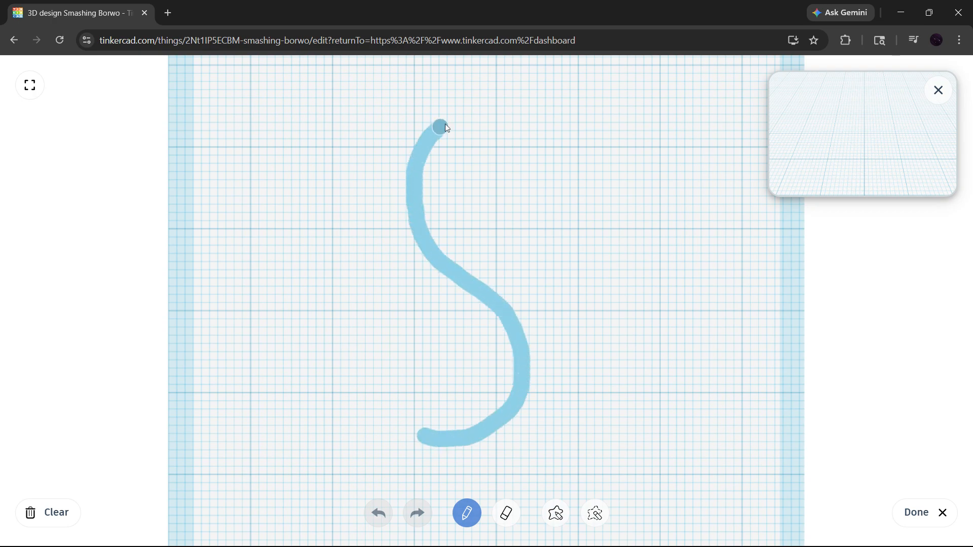
mouse_move(445, 125)
left_mouse_down()
mouse_move(600, 109)
mouse_move(637, 204)
mouse_move(620, 337)
left_mouse_up()
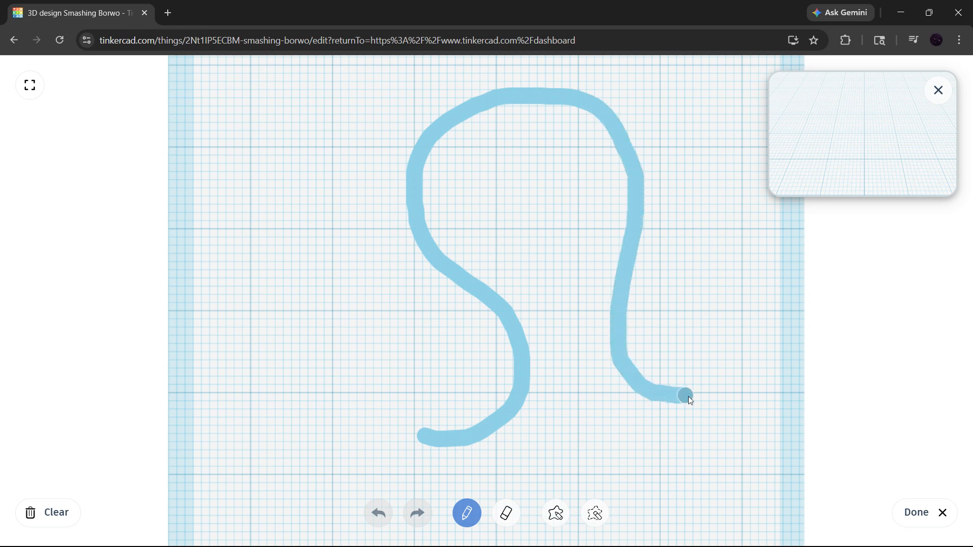
left_click_drag(688, 397, 736, 276)
left_click_drag(728, 75, 745, 92)
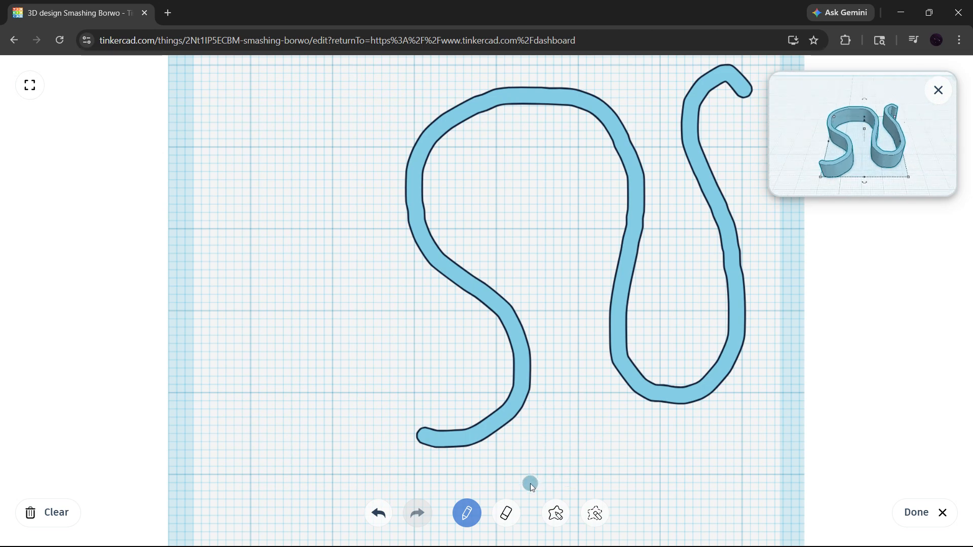
left_click(919, 514)
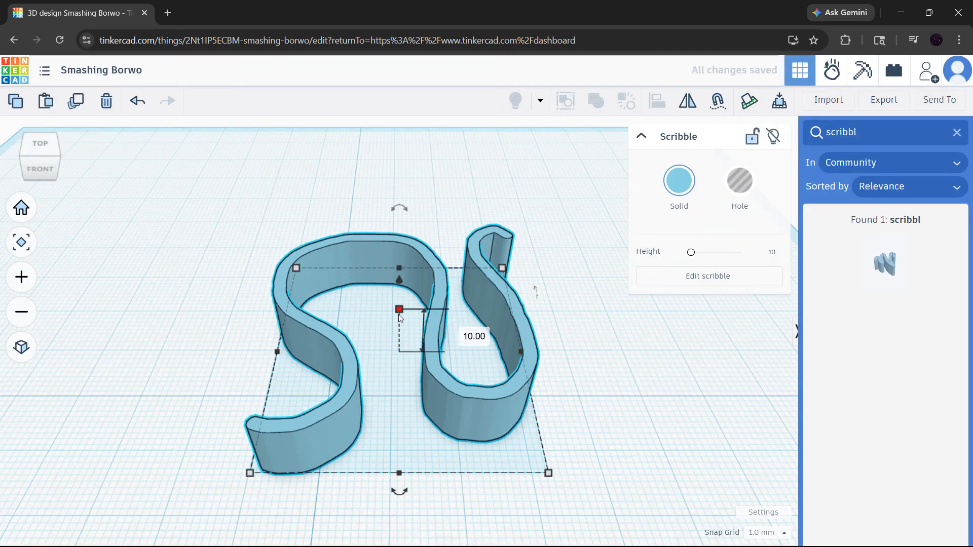
Lower the scribble's height and enlarge its footprint to about 48.84 by 51.69 mm.
left_click_drag(400, 316, 393, 340)
left_click(568, 329)
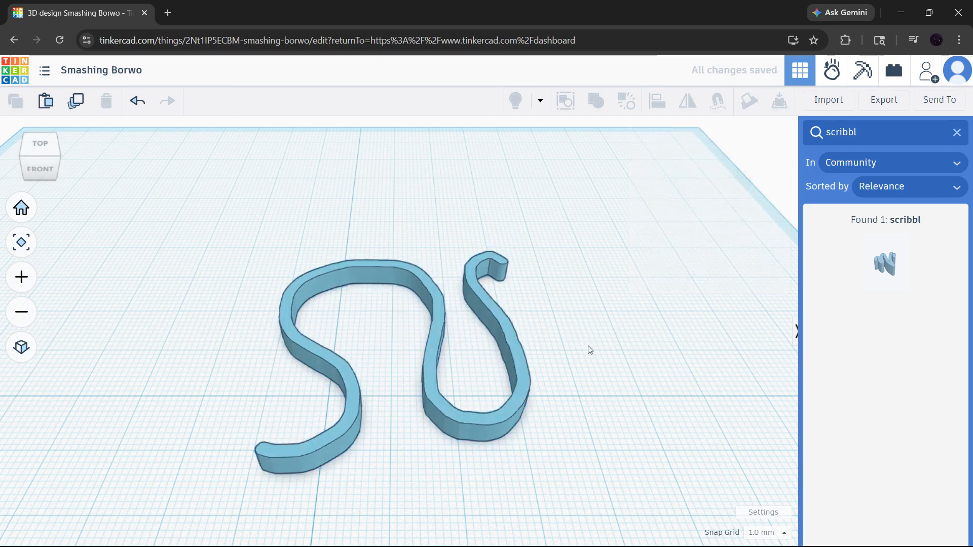
mouse_move(588, 346)
right_mouse_down()
mouse_move(425, 289)
mouse_move(444, 310)
mouse_move(632, 324)
mouse_move(672, 301)
mouse_move(646, 319)
mouse_move(537, 330)
mouse_move(501, 342)
mouse_move(507, 350)
right_mouse_up()
left_click(508, 353)
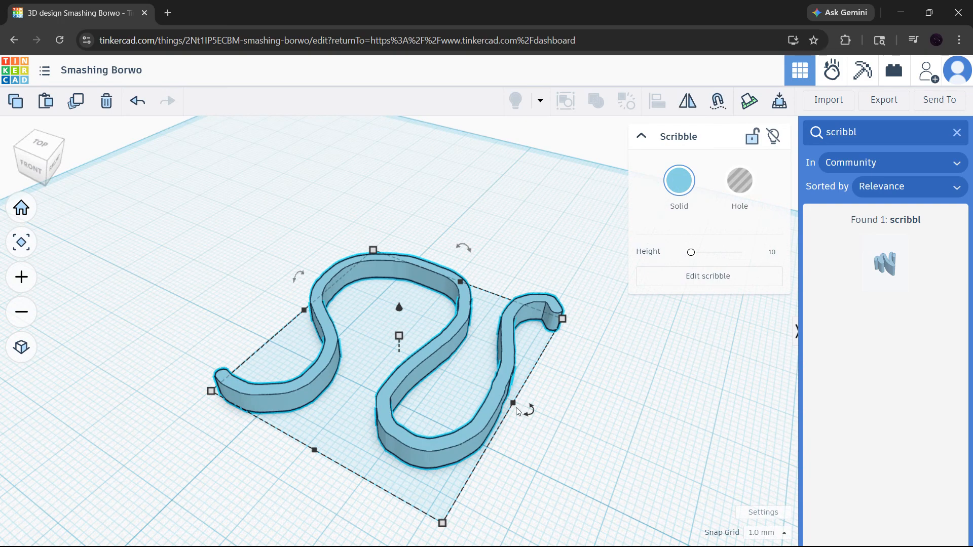
mouse_move(564, 321)
mouse_move(564, 320)
left_mouse_down()
mouse_move(681, 319)
mouse_move(580, 221)
mouse_move(570, 274)
mouse_move(668, 346)
mouse_move(731, 361)
mouse_move(720, 342)
mouse_move(609, 319)
left_mouse_up()
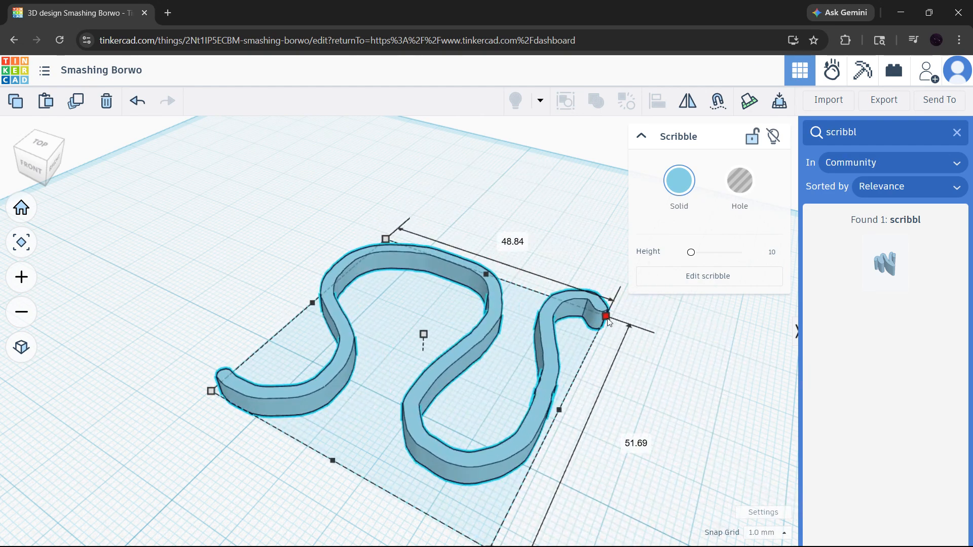
Flip the scribble over by rotating it -180° about its front-to-back axis, and deselect it.
mouse_move(495, 240)
left_mouse_down()
mouse_move(464, 260)
mouse_move(484, 298)
left_mouse_up()
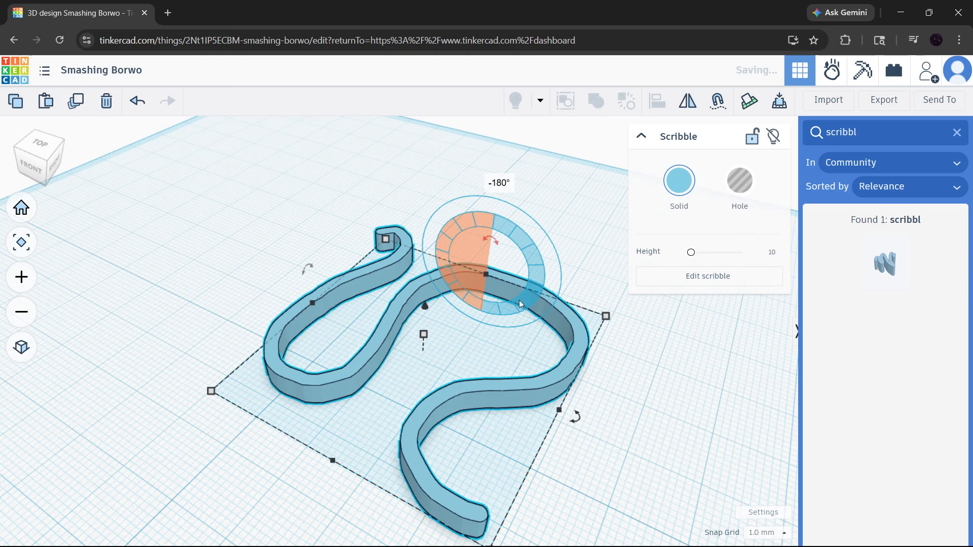
left_click(619, 375)
scroll(565, 425, "down", 2)
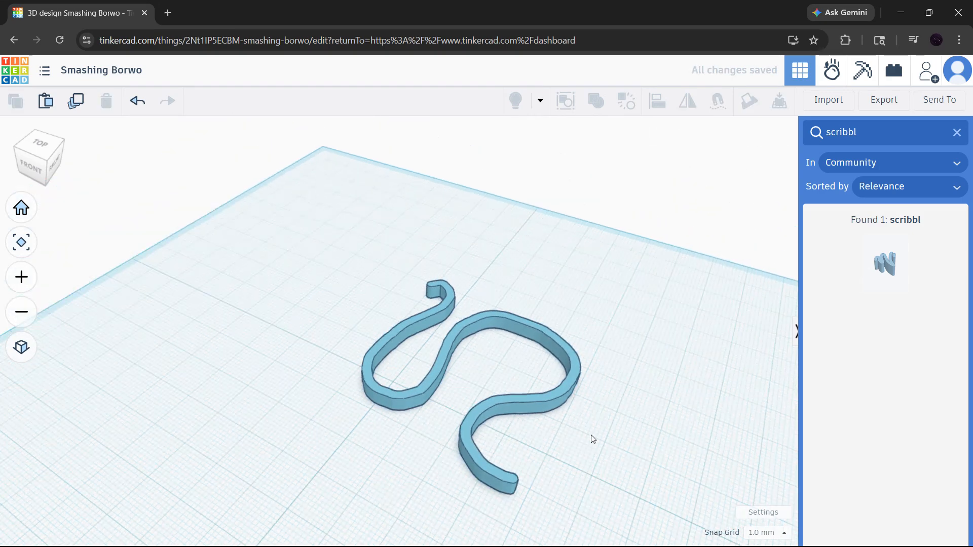
Enlarge the scribble's footprint to 61.84 by 96 mm, return to the home view and deselect it.
middle_click_drag(591, 435, 474, 347)
right_click_drag(493, 296, 322, 276)
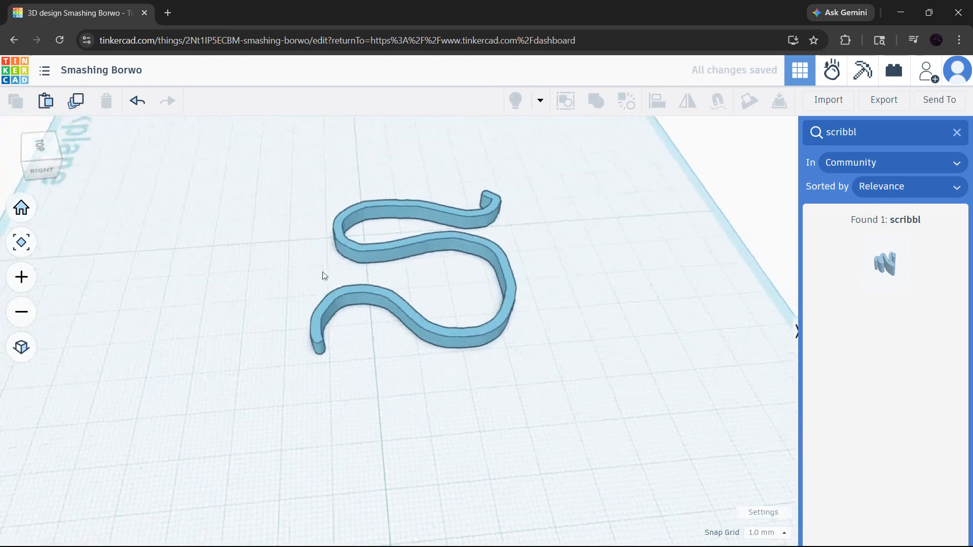
left_click(387, 300)
mouse_move(309, 346)
left_mouse_down()
mouse_move(231, 331)
mouse_move(91, 388)
left_mouse_up()
left_click(21, 213)
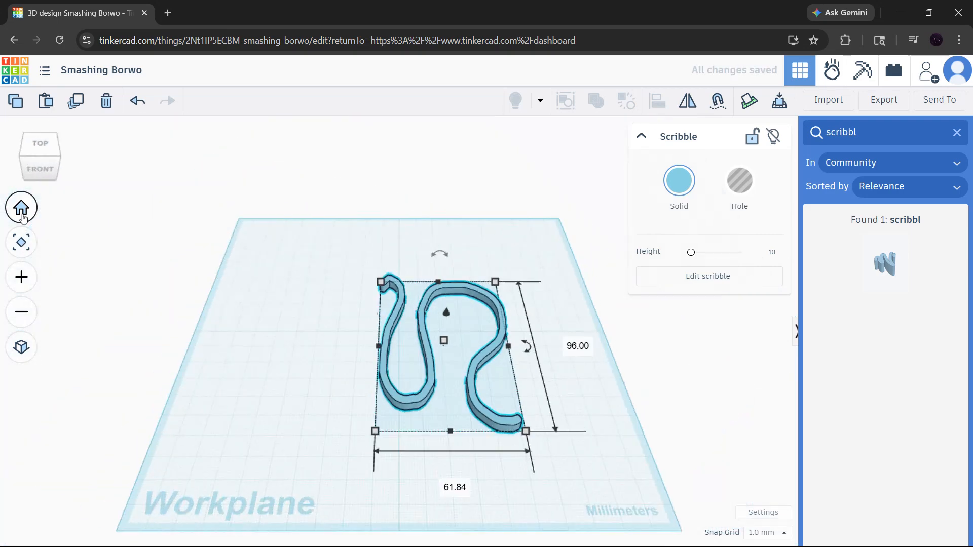
left_click(260, 404)
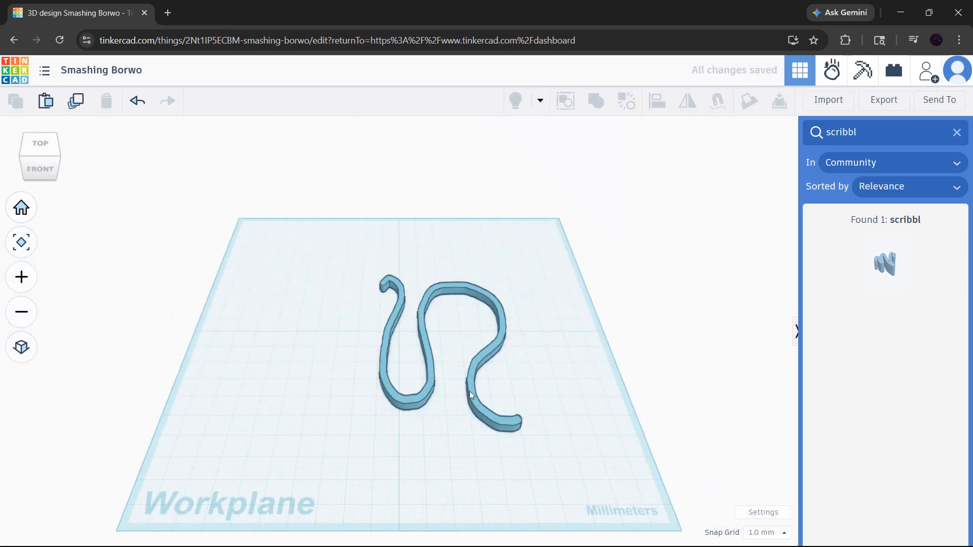
Search the community shapes for "pipe" and place the Bent Pipe on the workplane behind and left of the scribble.
left_click(957, 133)
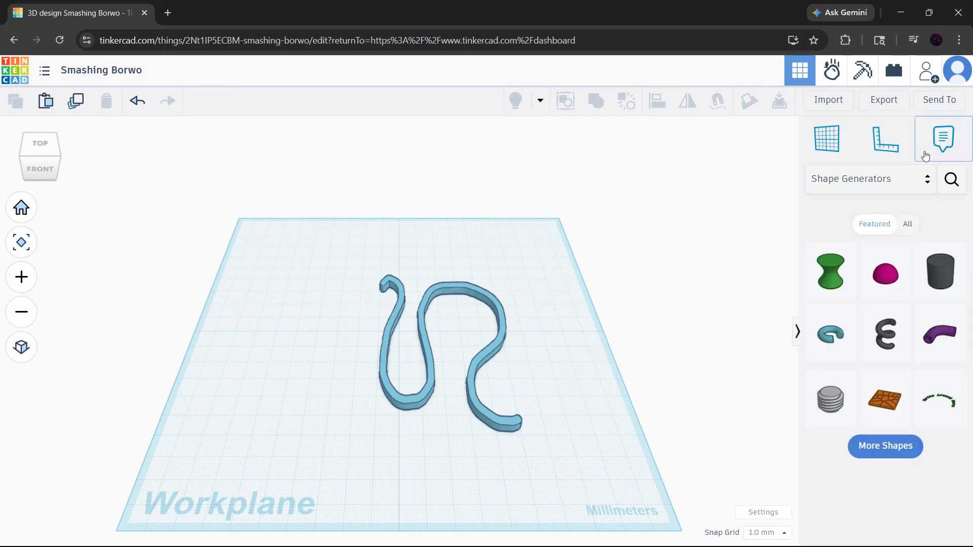
left_click(949, 179)
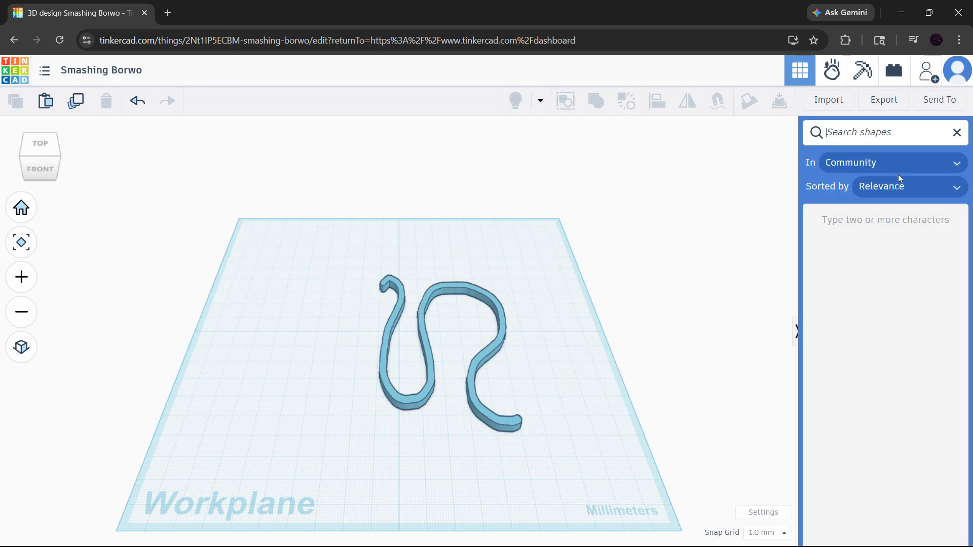
type("pipe")
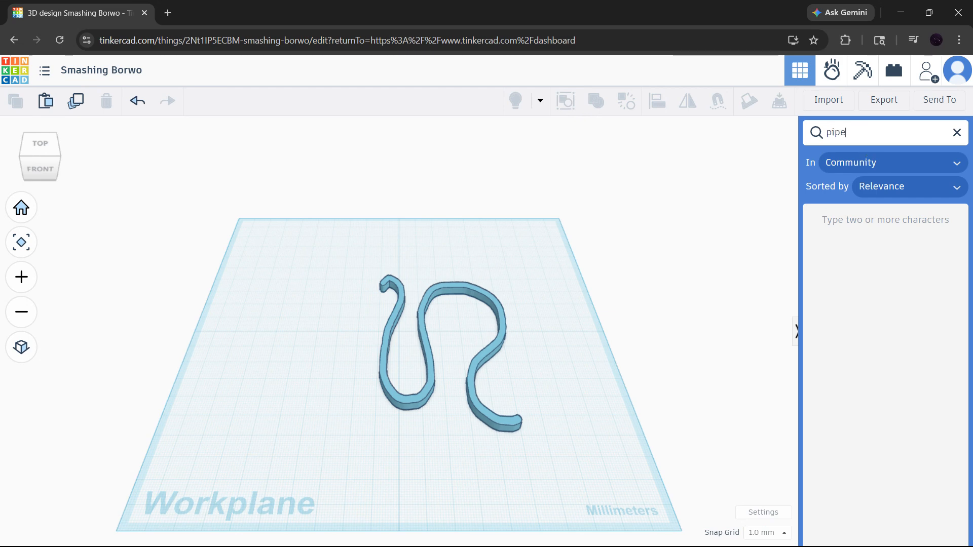
left_click(890, 270)
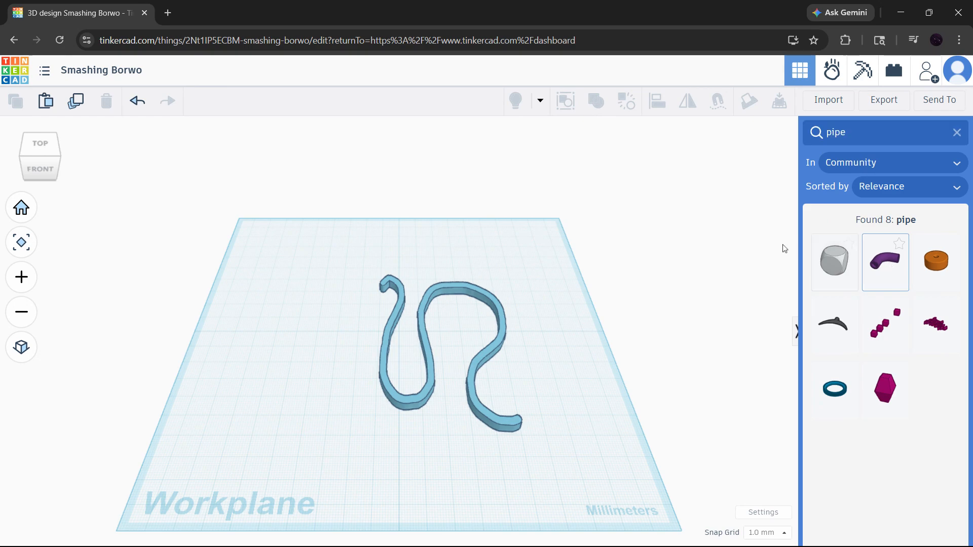
left_click(262, 308)
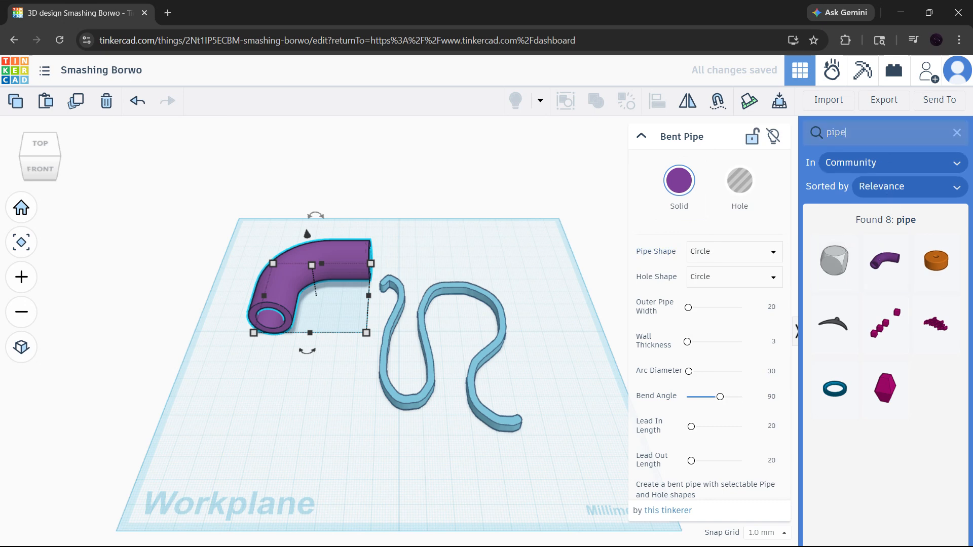
Search the community shapes for "curve" and place the curved train track at the front-left of the workplane.
left_click_drag(850, 133, 831, 133)
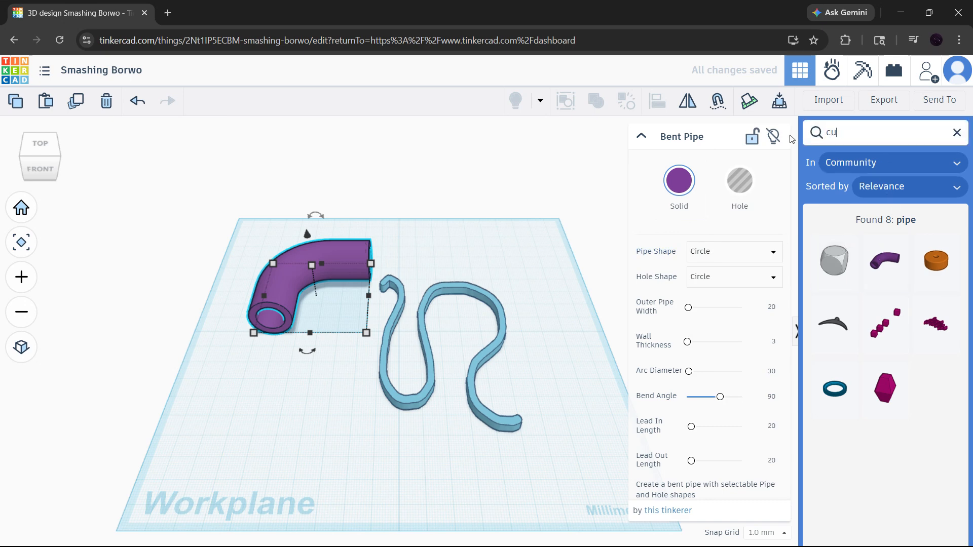
type("curve")
key("Return")
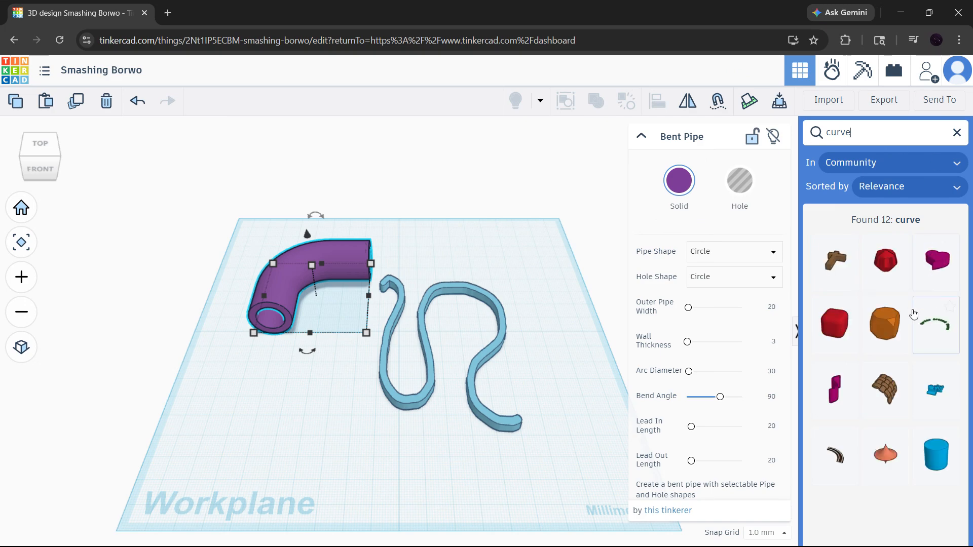
left_click(841, 449)
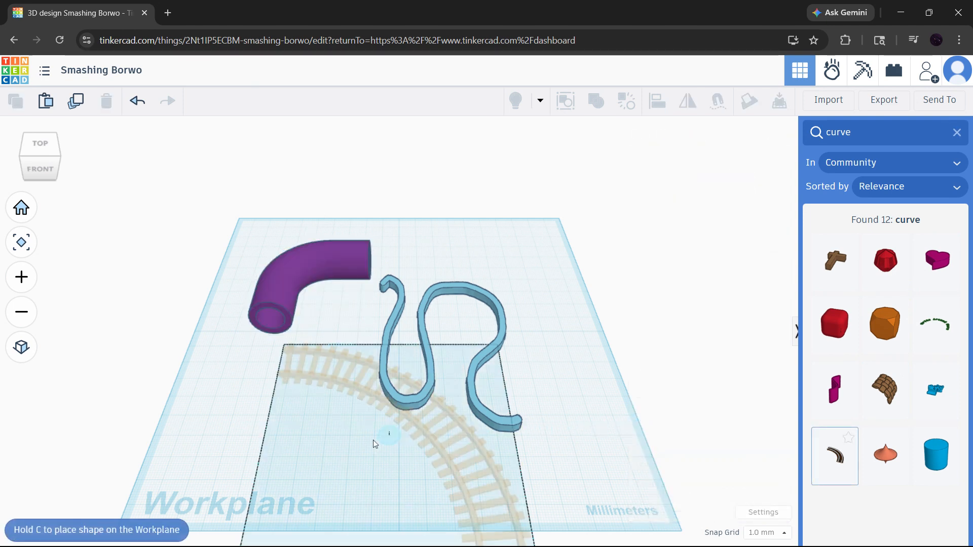
left_click(274, 426)
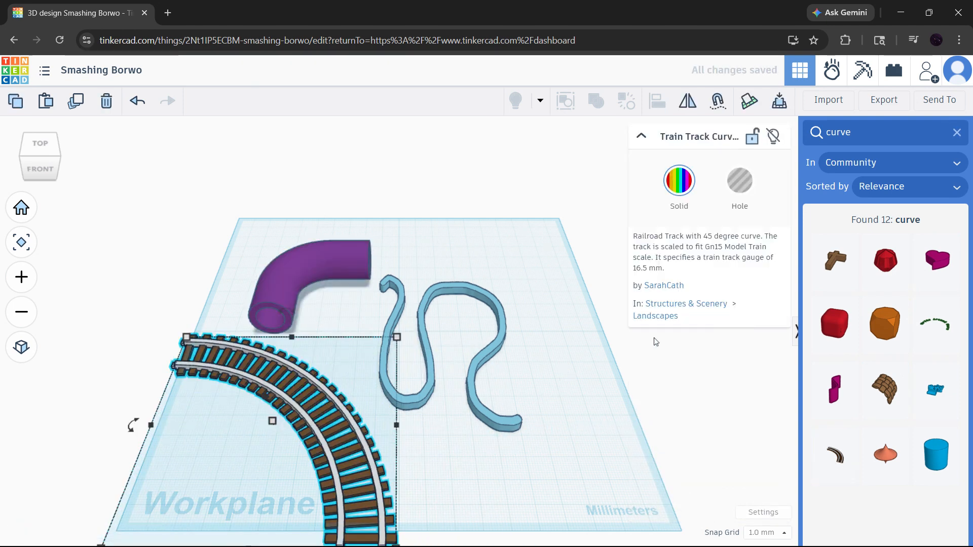
Place the curved words shape on the workplane near its back-right corner, beside the scribble, and deselect it.
left_click(934, 324)
left_click(539, 278)
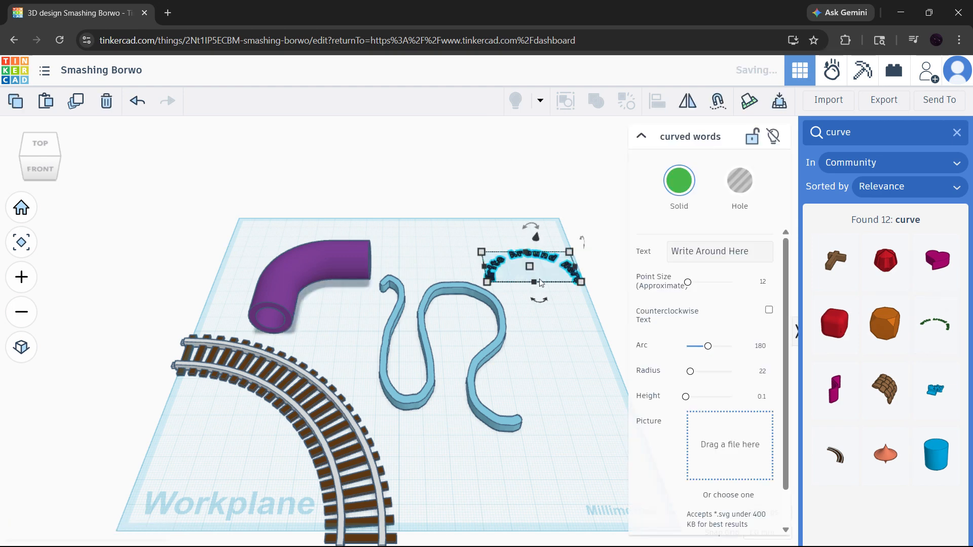
scroll(559, 298, "up", 2)
scroll(559, 298, "up", 3)
left_click(549, 326)
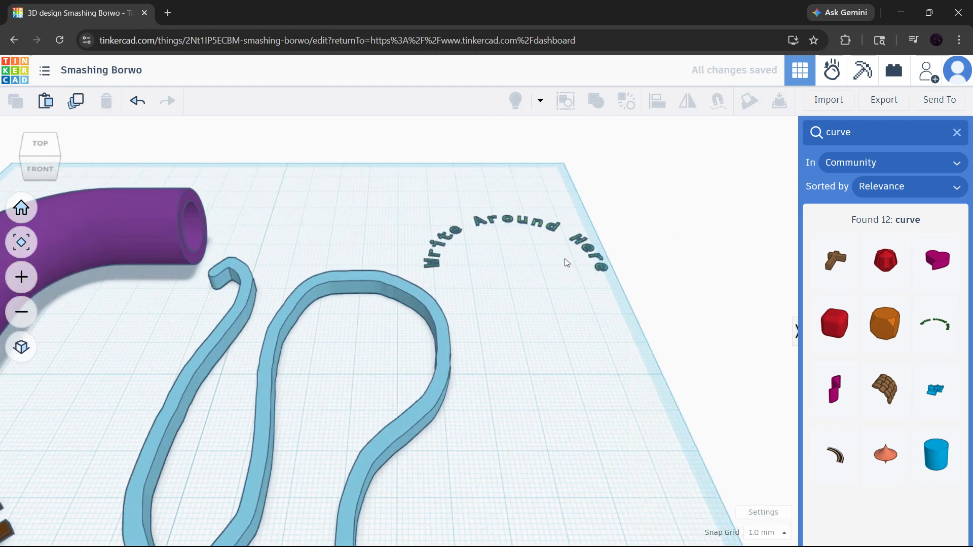